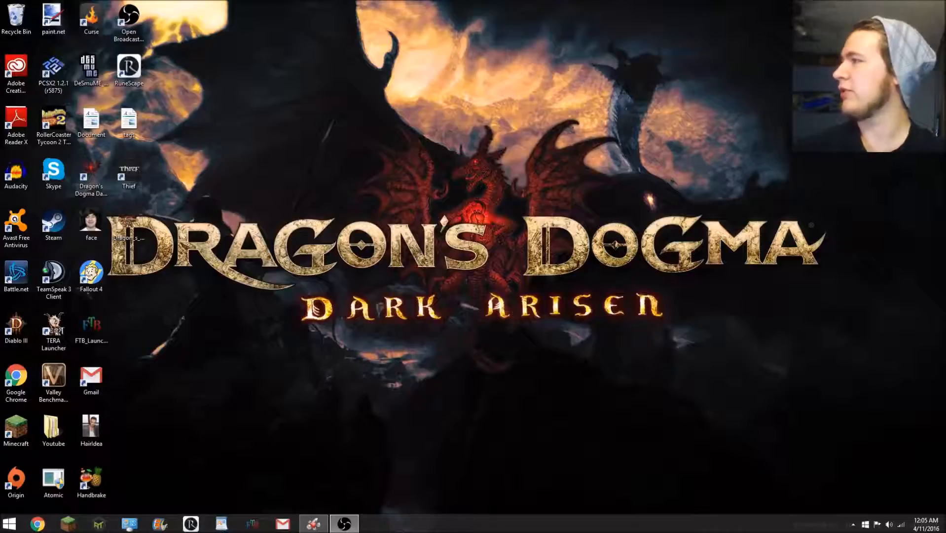
Bring the Open Broadcaster Software window onto the recorded desktop and add a new scene with a Monitor Capture source.
left_click_drag(945, 119, 411, 105)
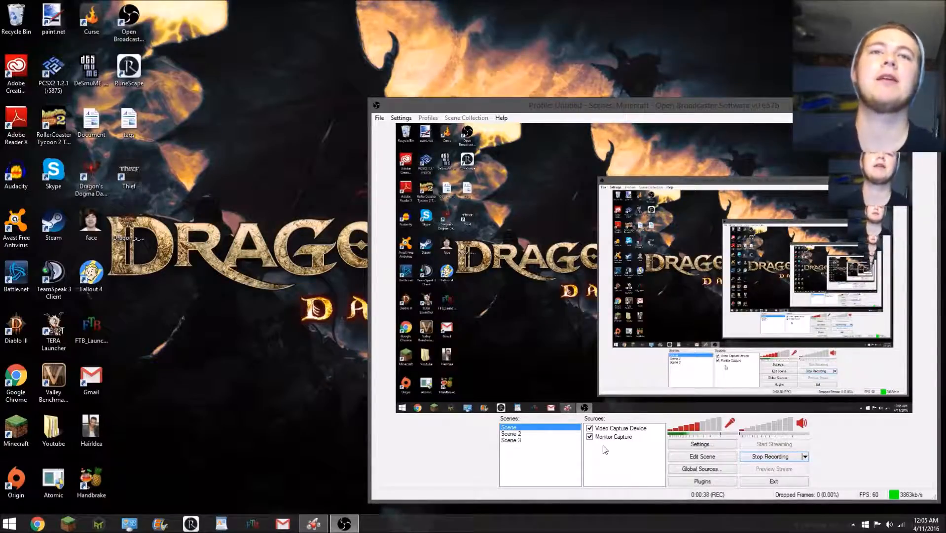
right_click(543, 459)
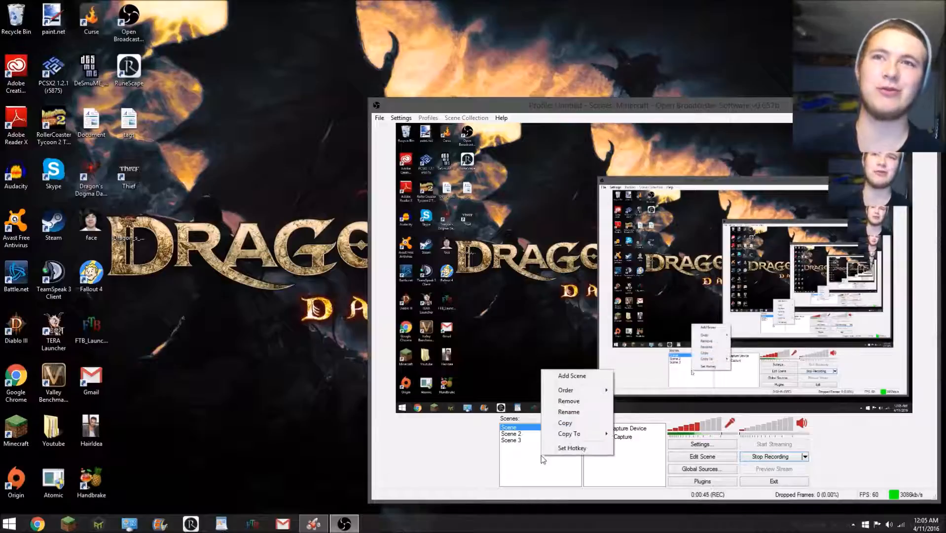
left_click(572, 376)
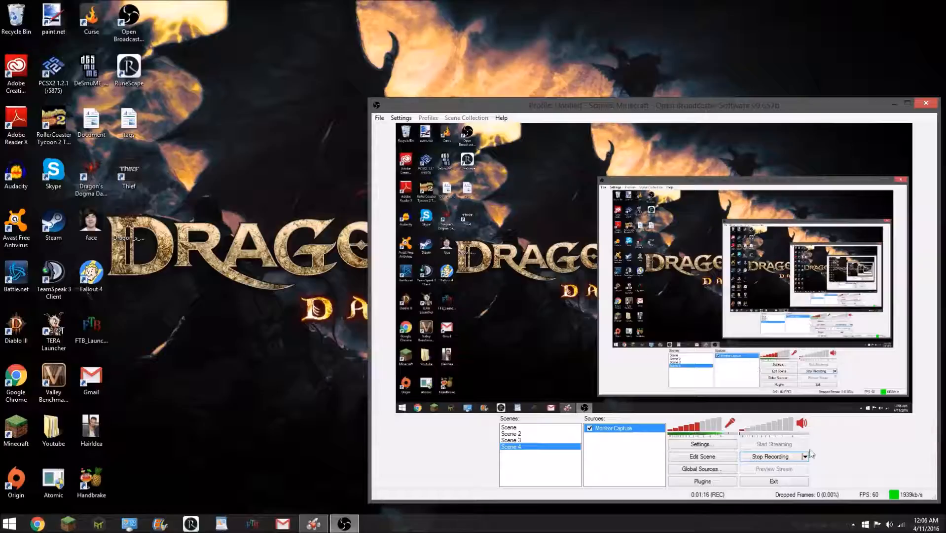
Add a Video Capture Device source using the Logitech HD Pro Webcam C920 and place it in the scene's upper-right corner.
right_click(630, 449)
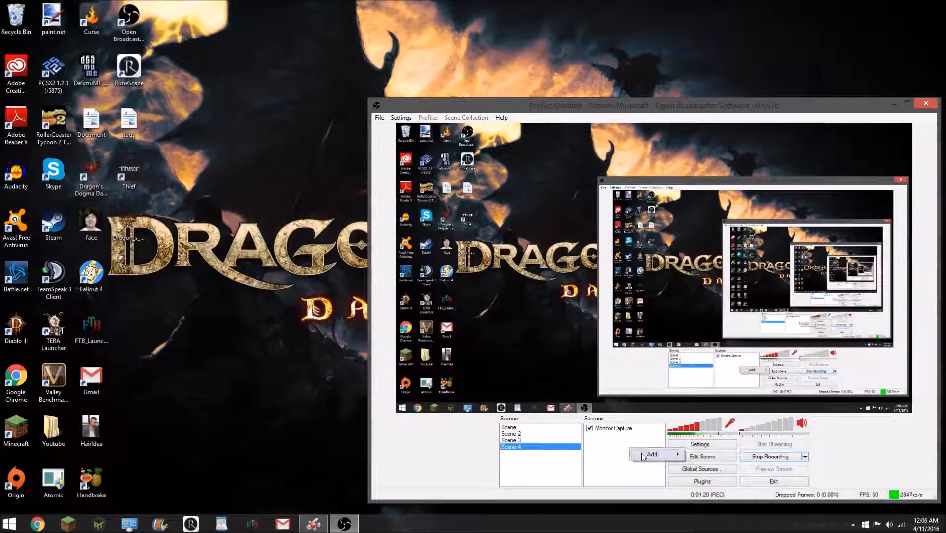
mouse_move(643, 455)
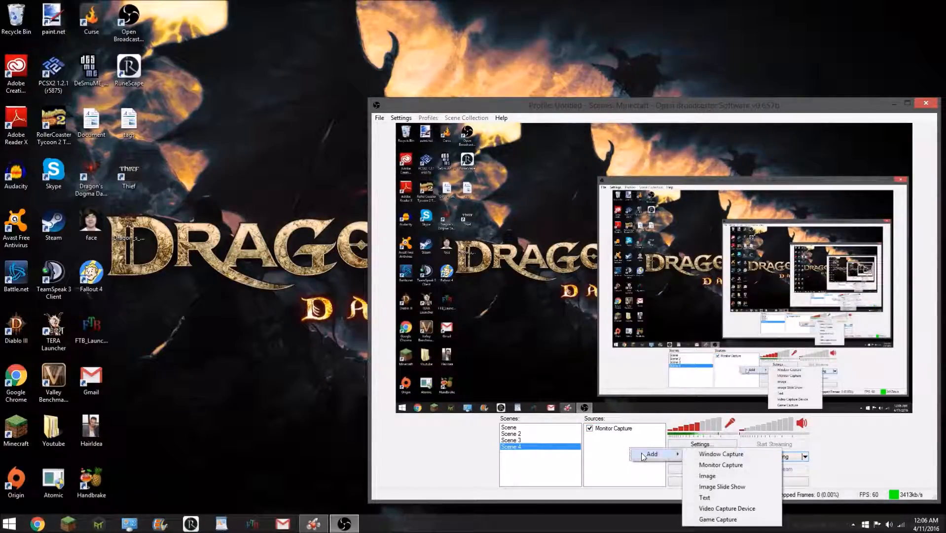
left_click(734, 508)
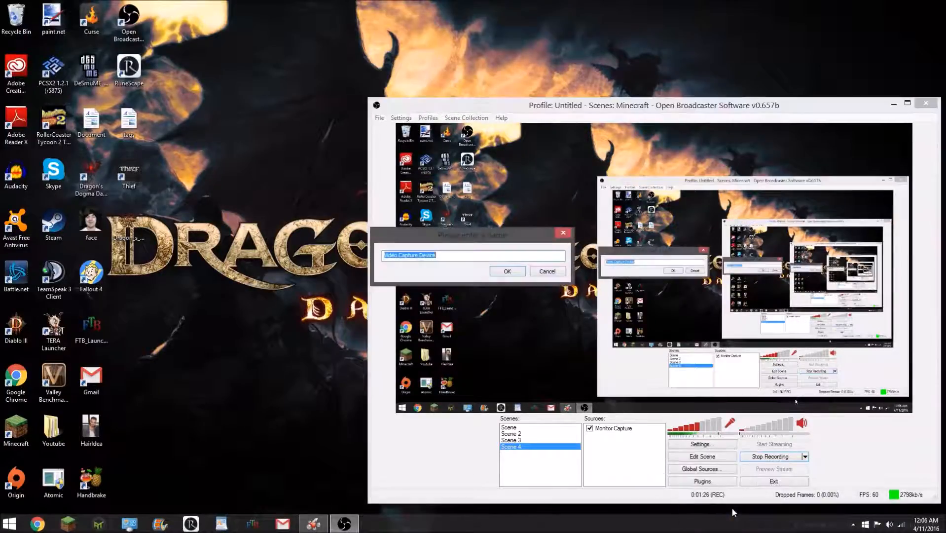
key("Return")
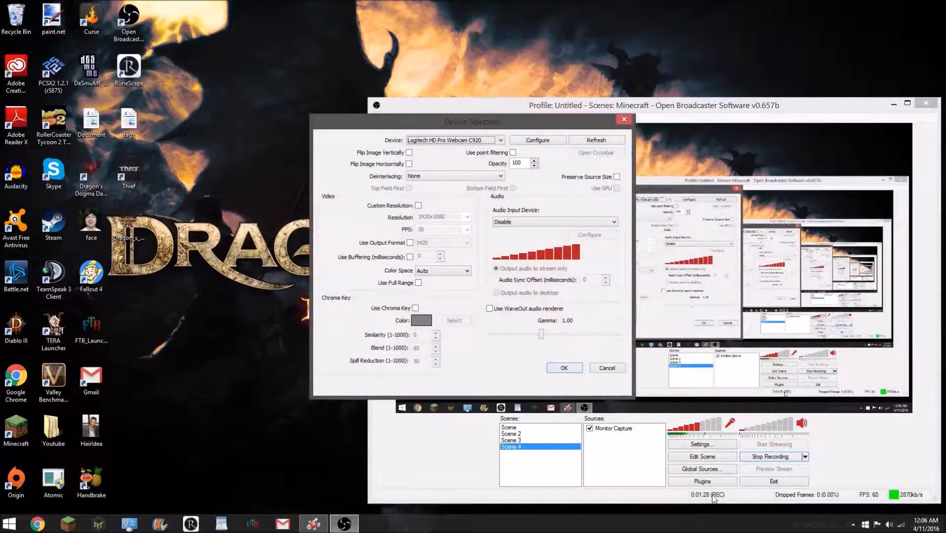
key("Return")
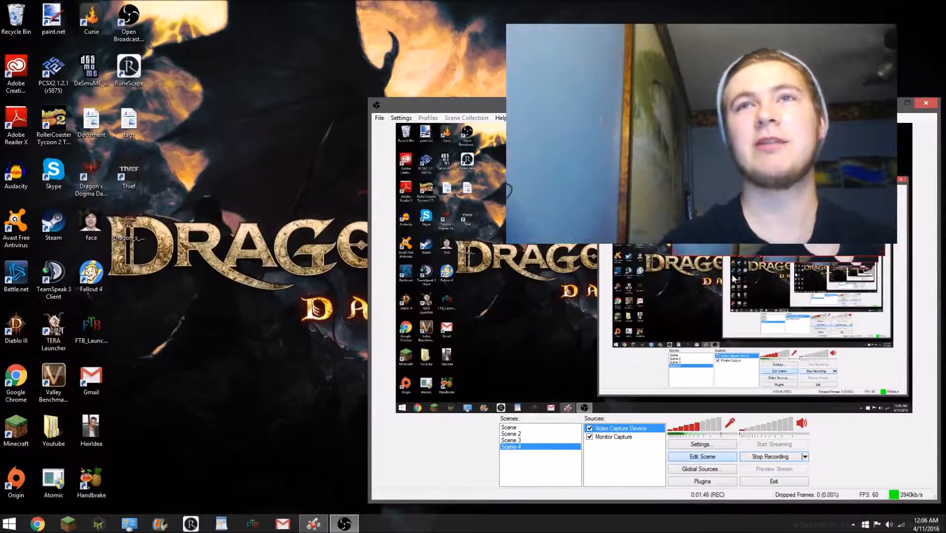
left_click_drag(758, 225, 788, 219)
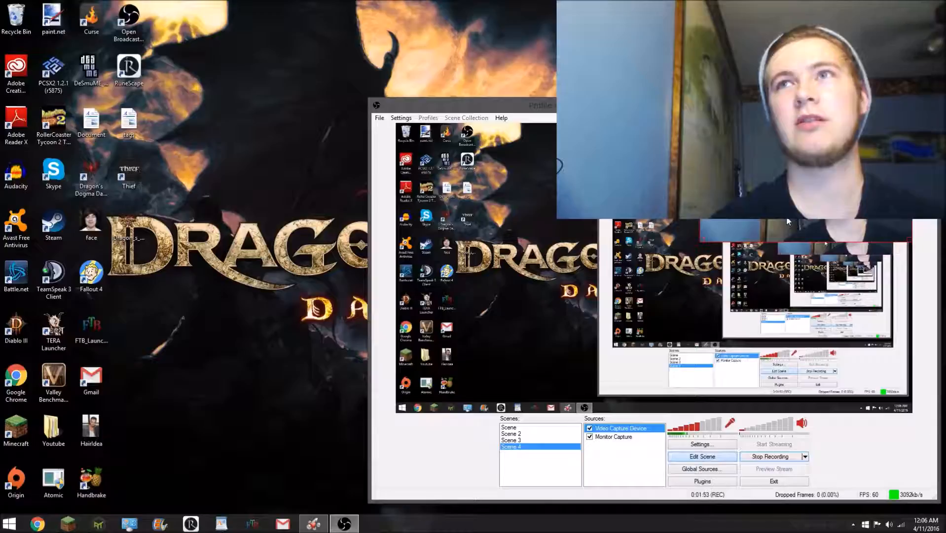
left_click(640, 460)
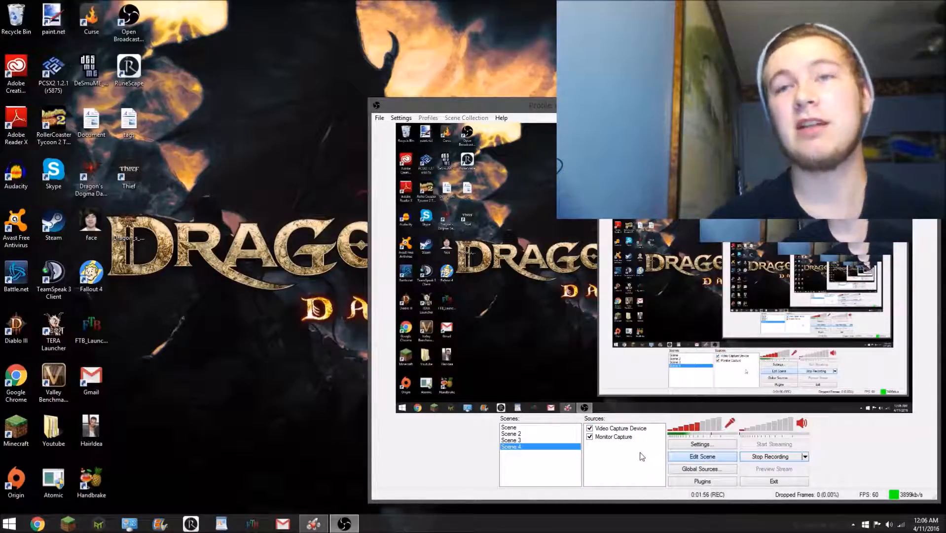
Send the Video Capture Device source to the bottom of the source order, then return it to the top.
right_click(611, 427)
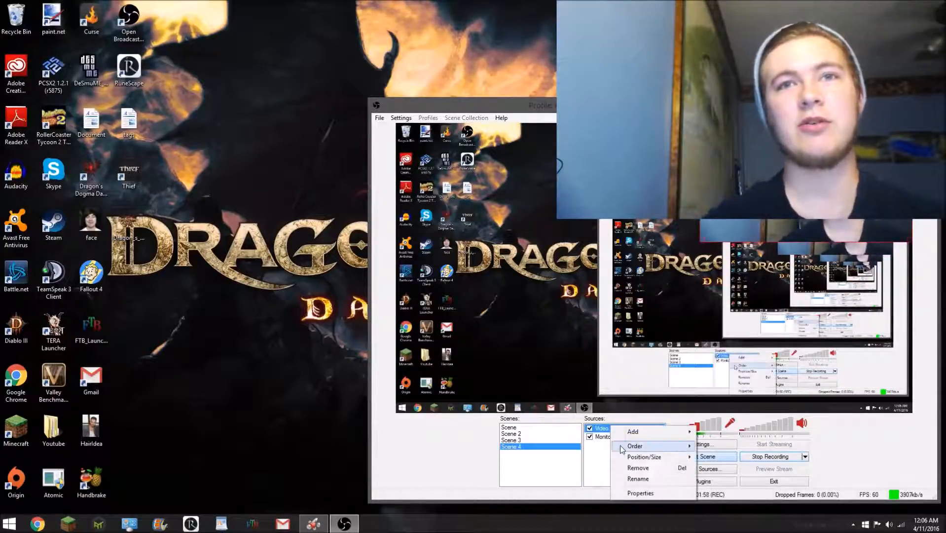
mouse_move(629, 458)
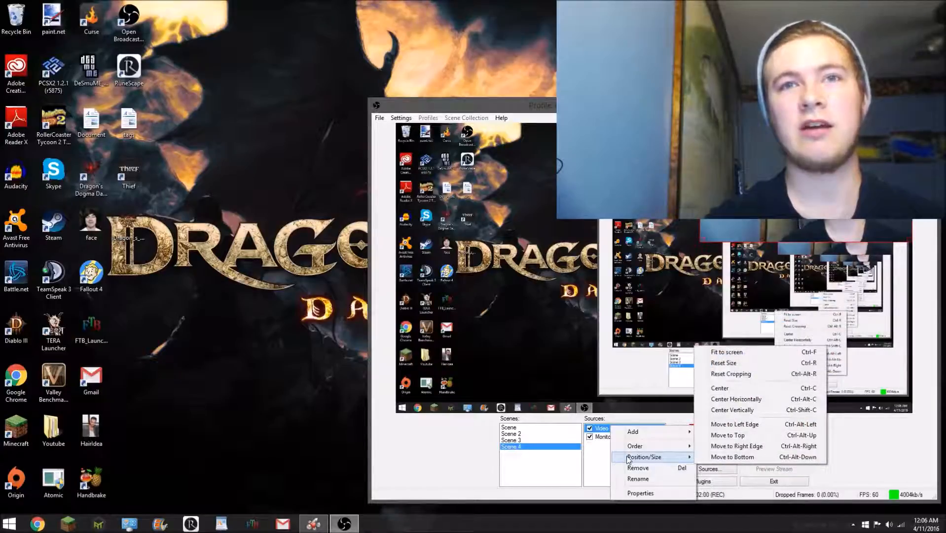
left_click(596, 467)
right_click(608, 429)
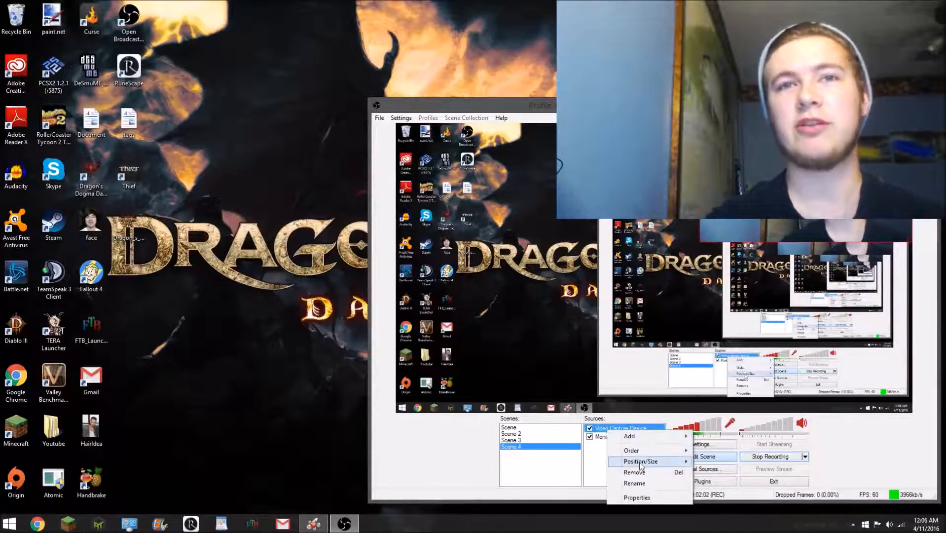
mouse_move(639, 453)
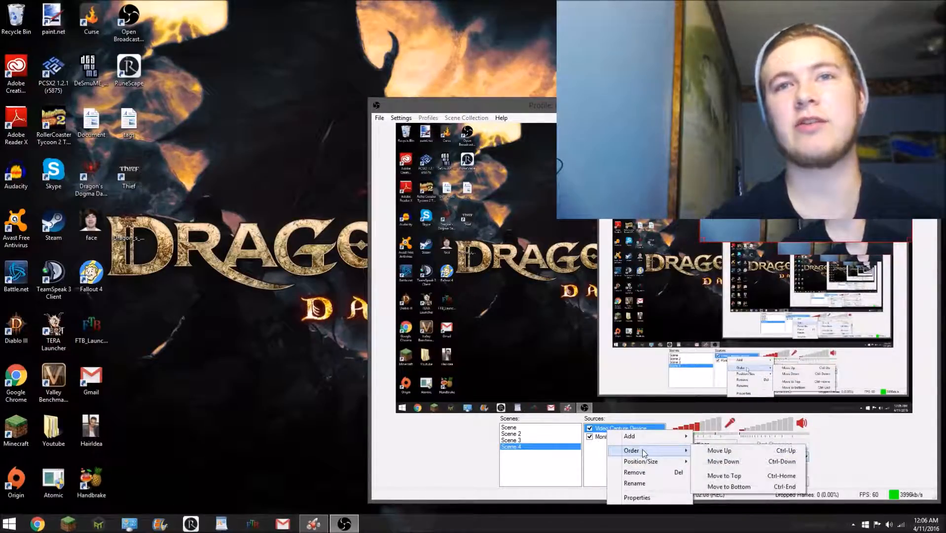
left_click(728, 487)
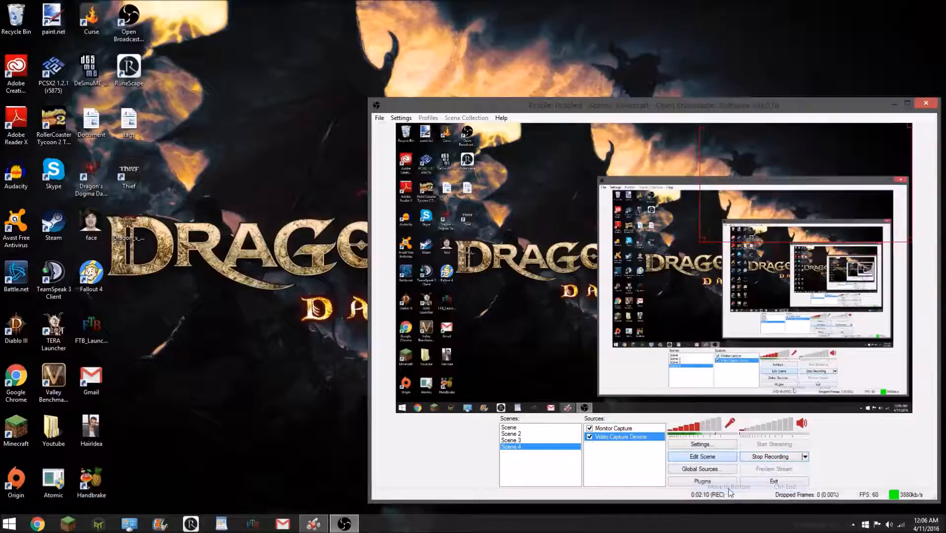
left_click_drag(742, 231, 792, 189)
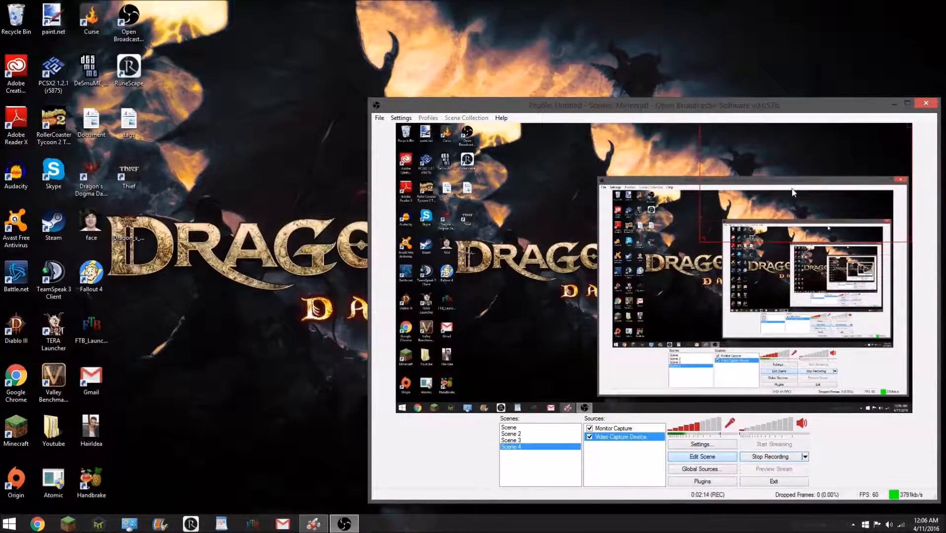
right_click(621, 440)
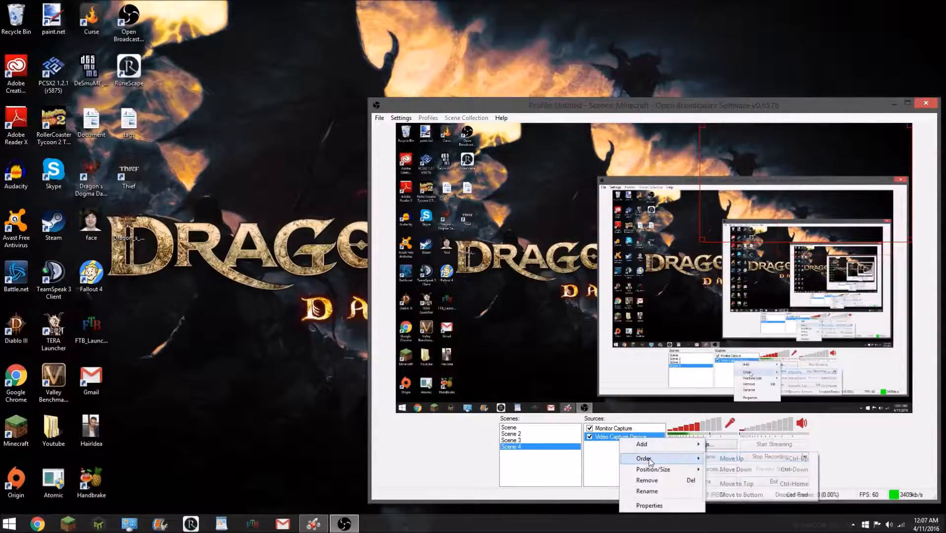
left_click(736, 483)
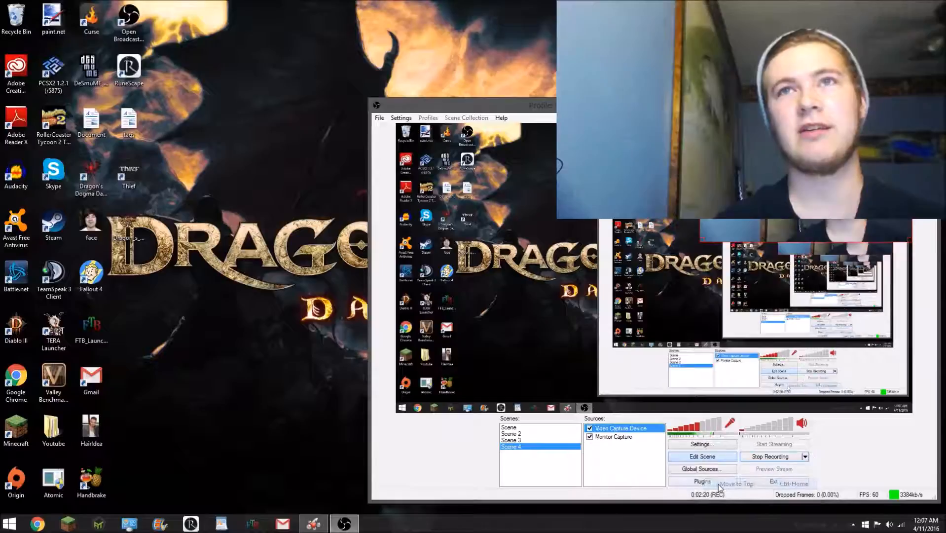
Flip the Video Capture Device image horizontally and crop the left side of the webcam overlay.
right_click(630, 428)
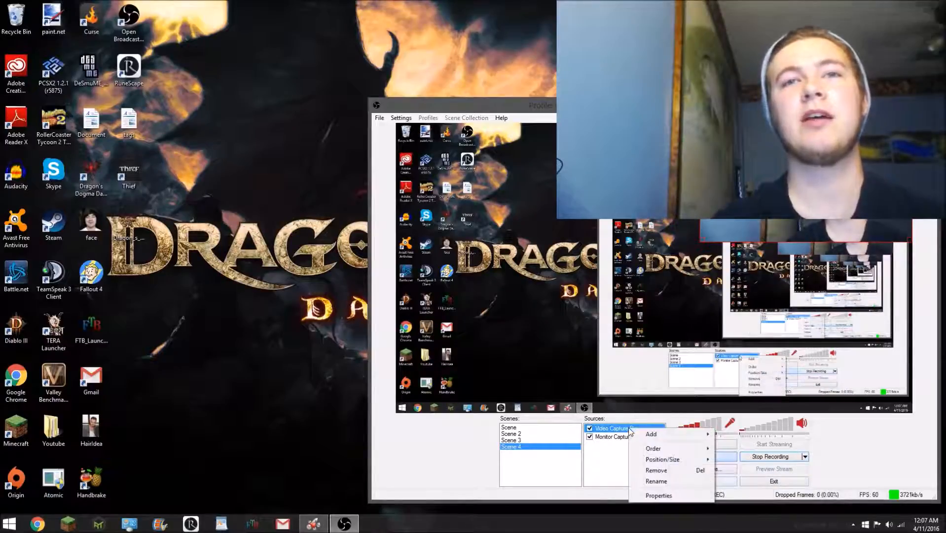
left_click(659, 495)
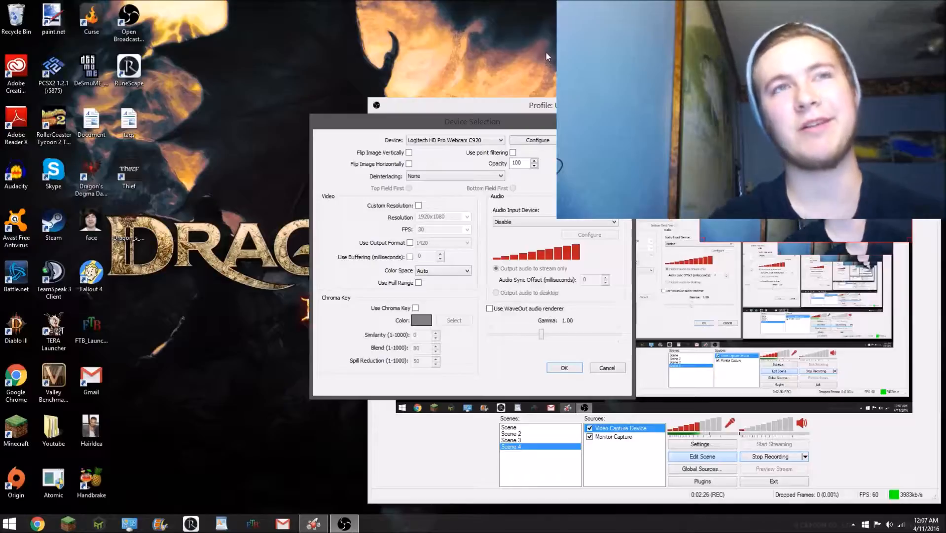
left_click(410, 165)
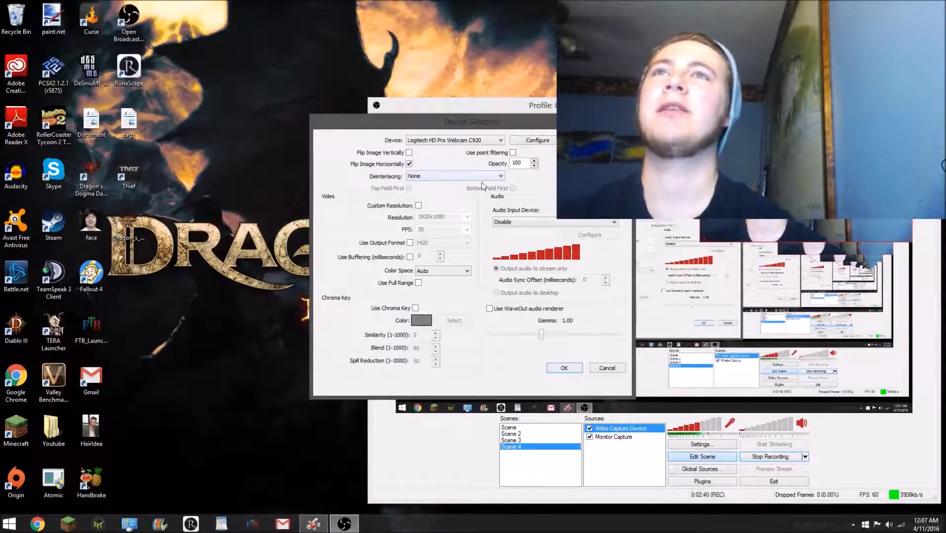
left_click(564, 368)
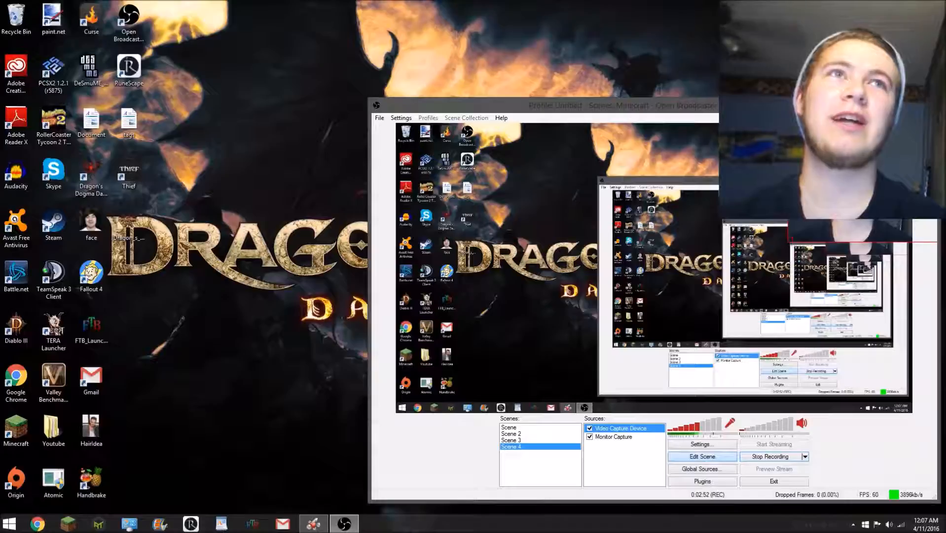
left_click(644, 476)
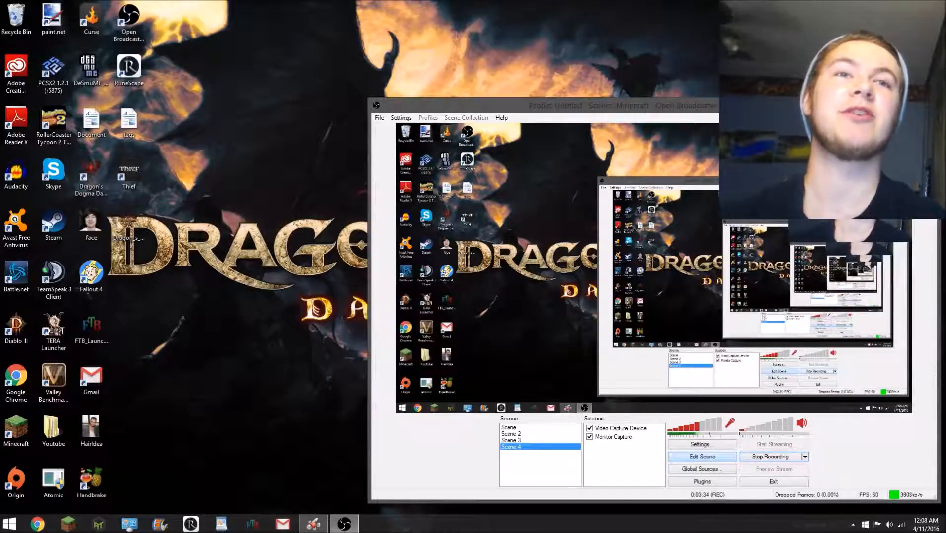
Open the program's settings and reposition the settings window over the main window.
mouse_move(673, 113)
left_mouse_down()
mouse_move(690, 76)
mouse_move(684, 116)
mouse_move(703, 1)
mouse_move(904, 1)
mouse_move(936, 101)
mouse_move(676, 107)
left_mouse_up()
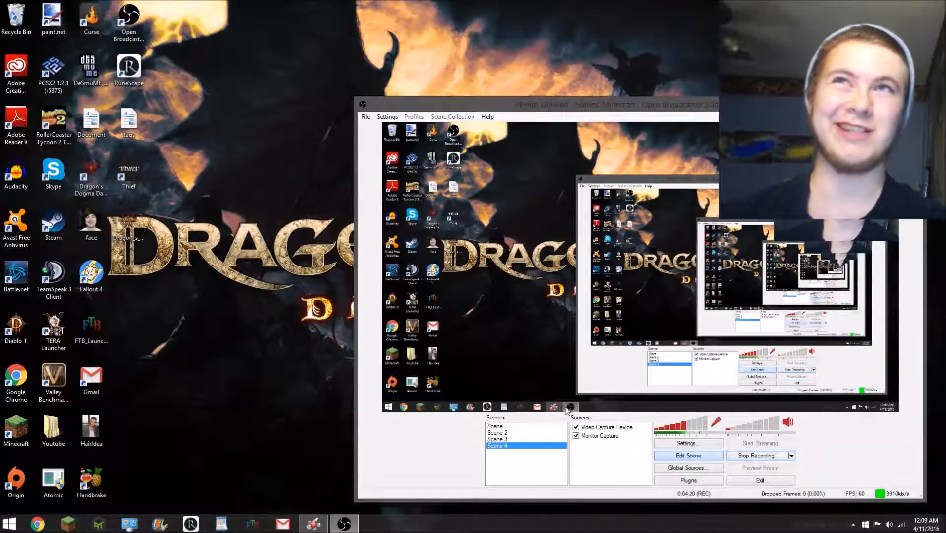
left_click(387, 117)
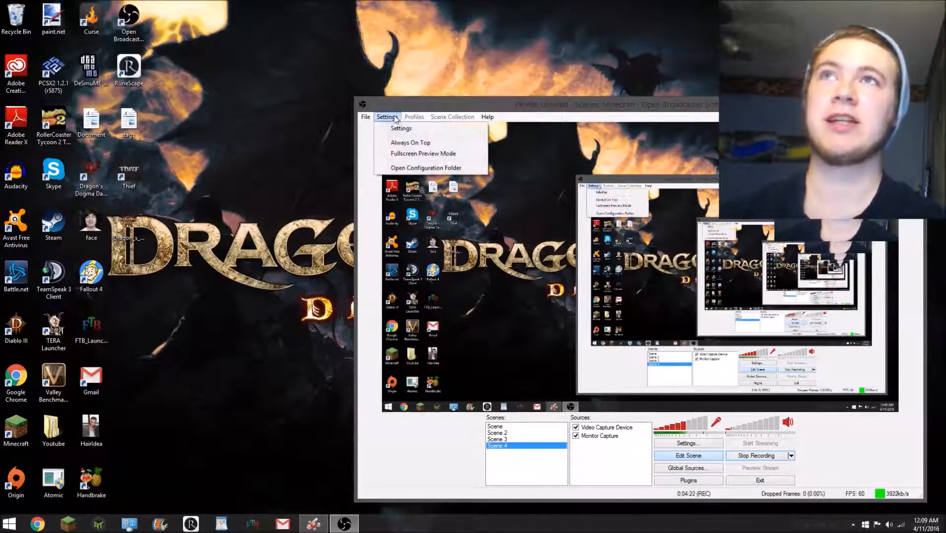
left_click(400, 129)
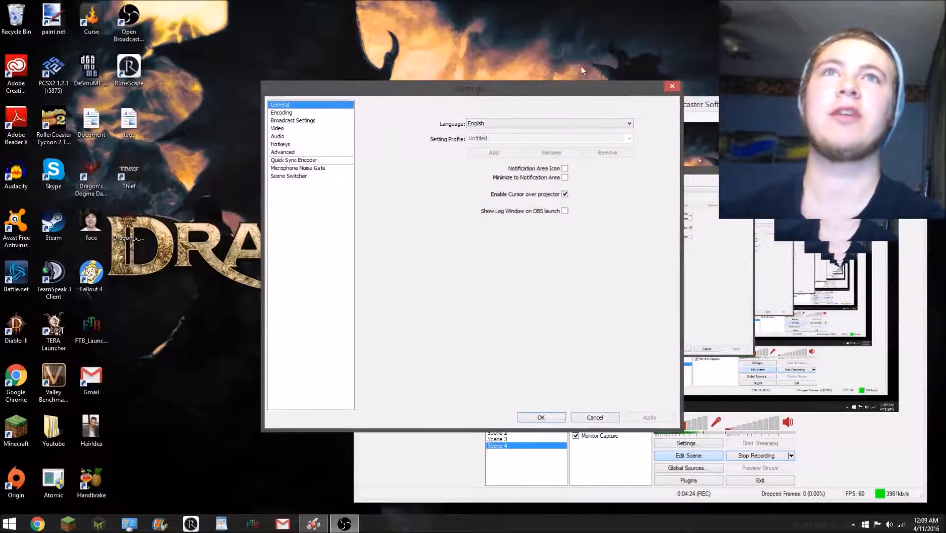
left_click_drag(587, 93, 606, 87)
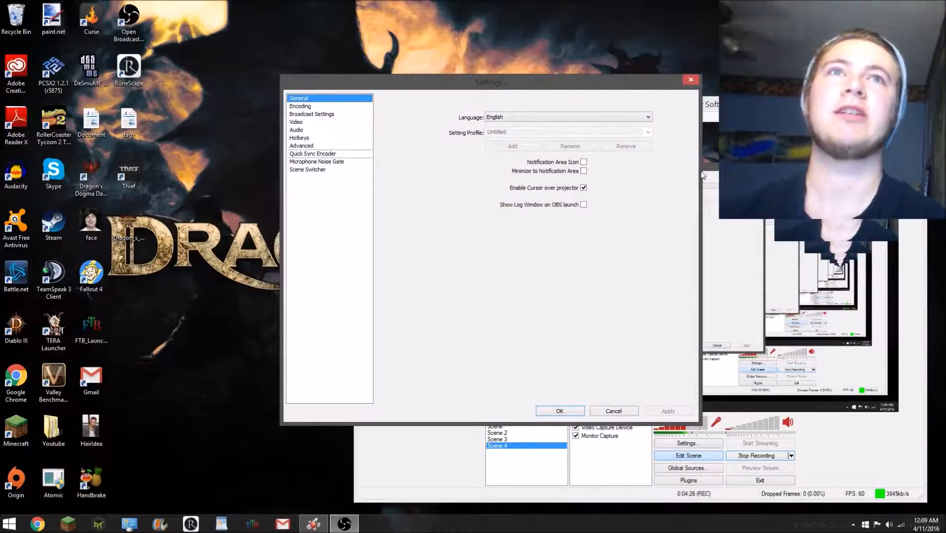
left_click_drag(592, 82, 739, 98)
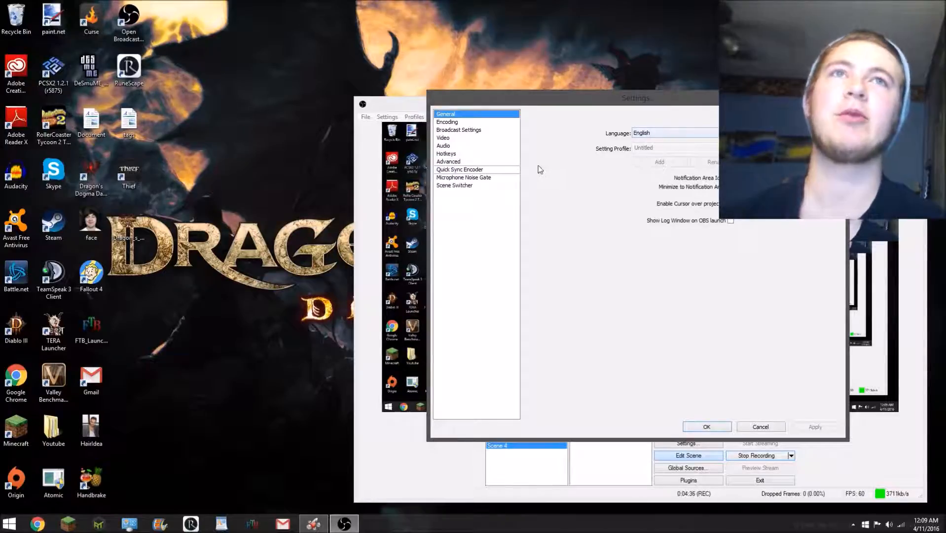
Review the encoding settings, including the available audio codec and format options.
left_click(454, 123)
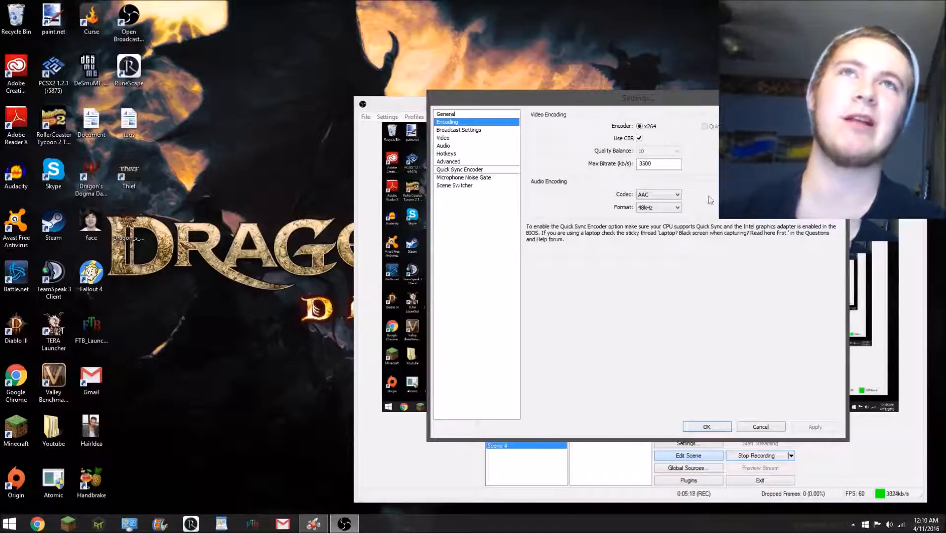
left_click(657, 195)
left_click(657, 194)
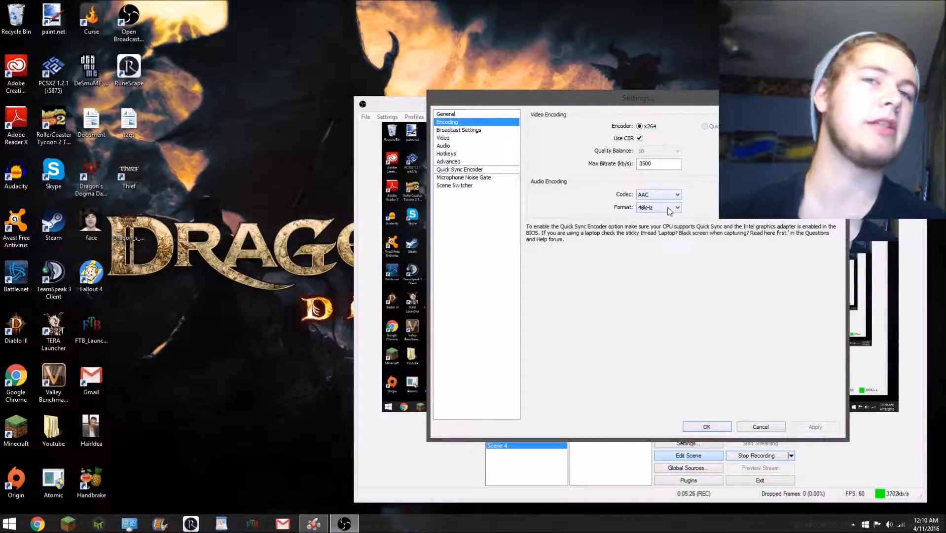
left_click(670, 212)
left_click(670, 212)
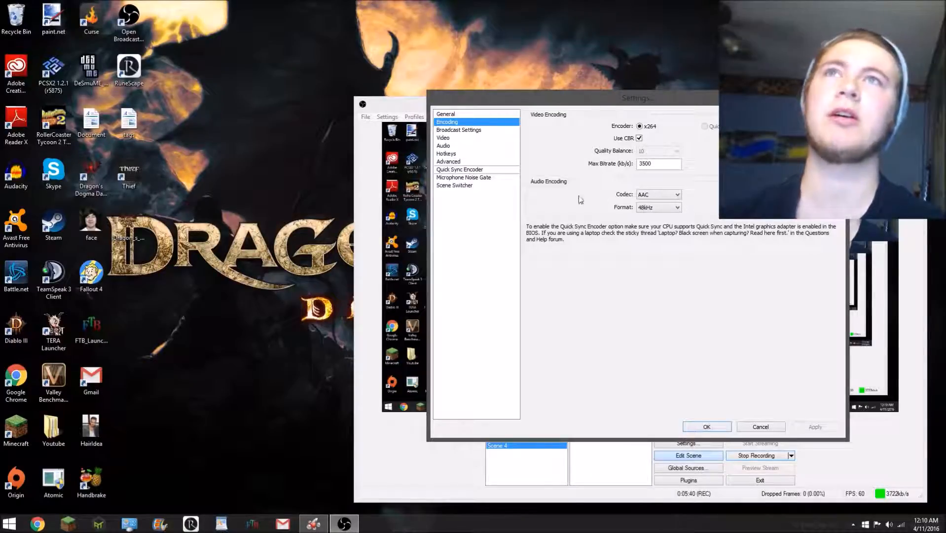
Review the broadcast settings, including the output mode options, the recording file path and the replay buffer path.
left_click(469, 130)
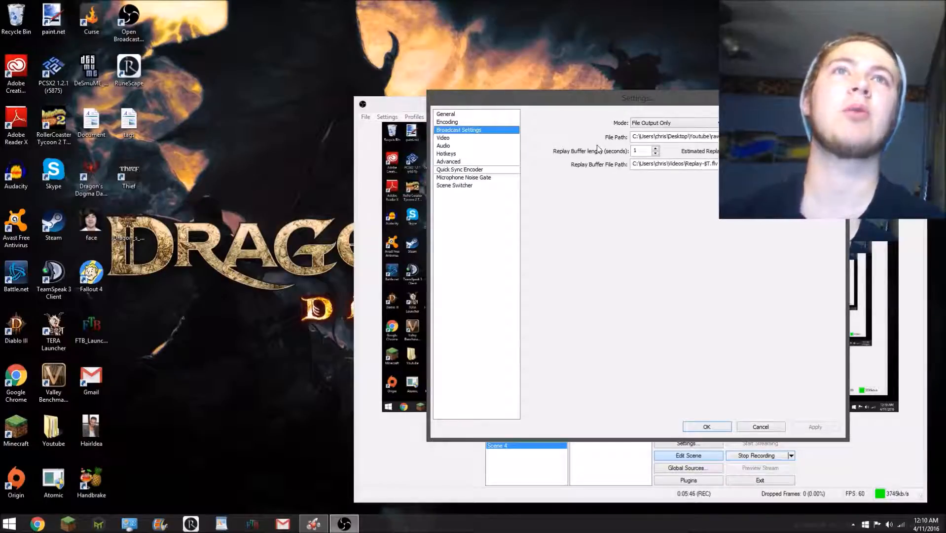
left_click(706, 123)
left_click(710, 124)
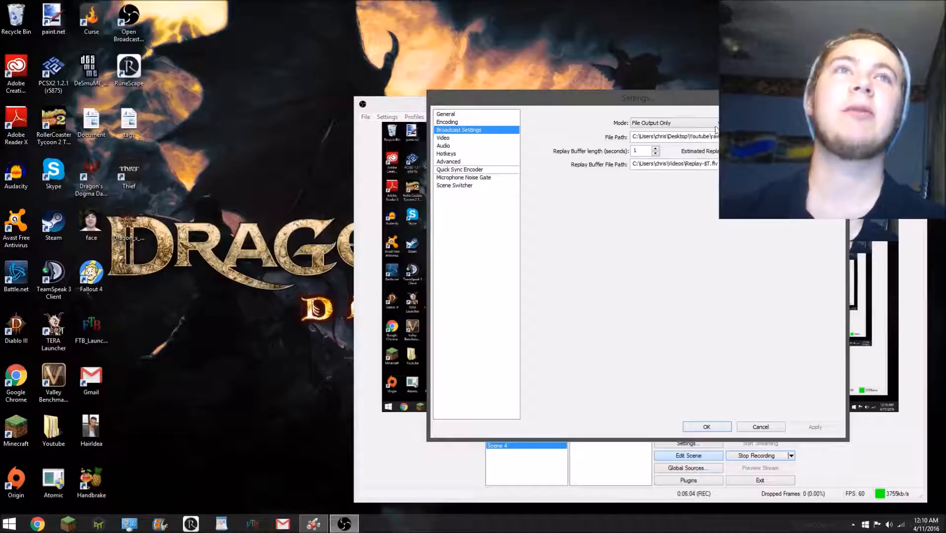
mouse_move(705, 166)
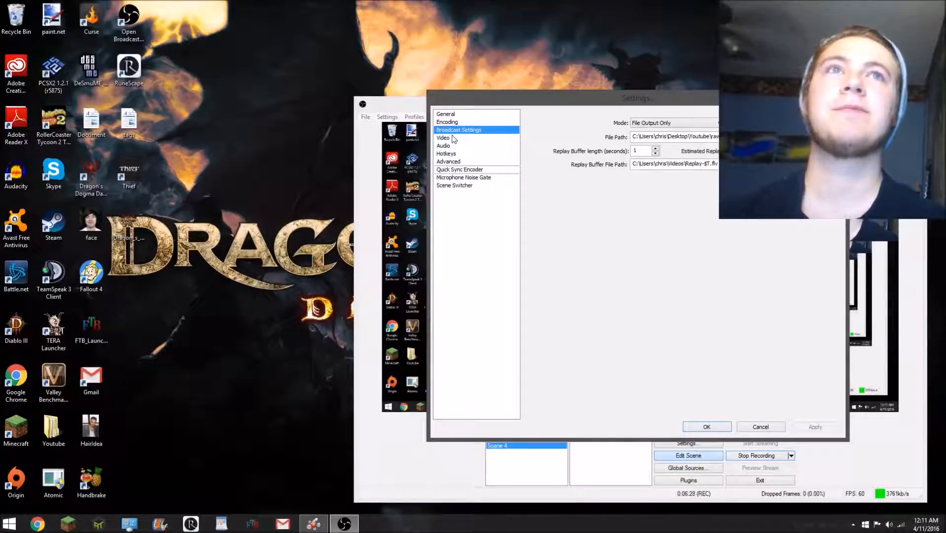
Select AMD Radeon R9 200 Series as the video adapter in the video settings, saving the change when switching to the audio settings.
left_click(468, 138)
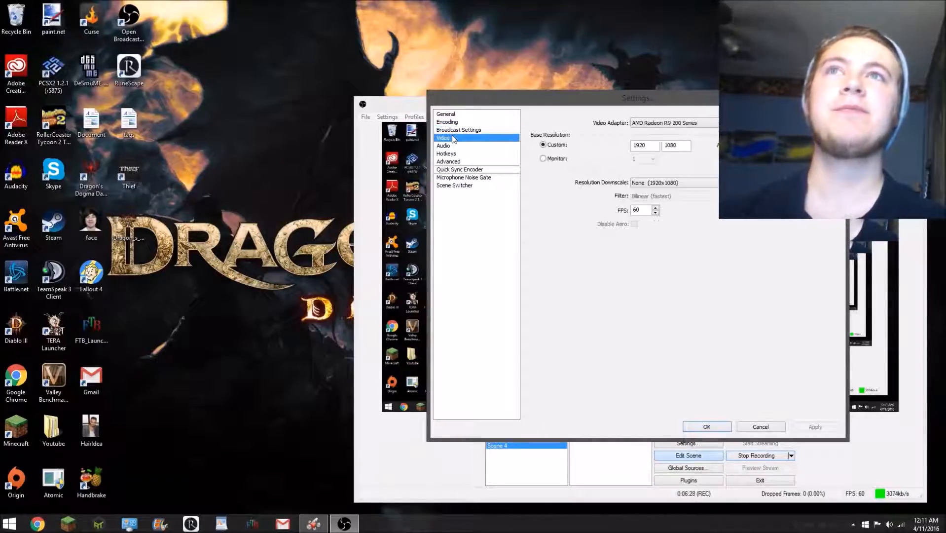
left_click(665, 130)
left_click(664, 130)
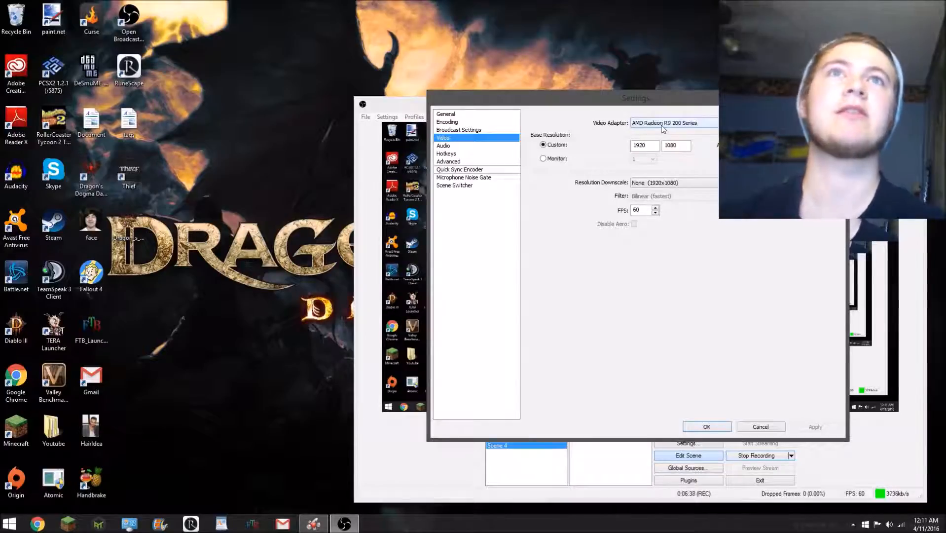
left_click(665, 127)
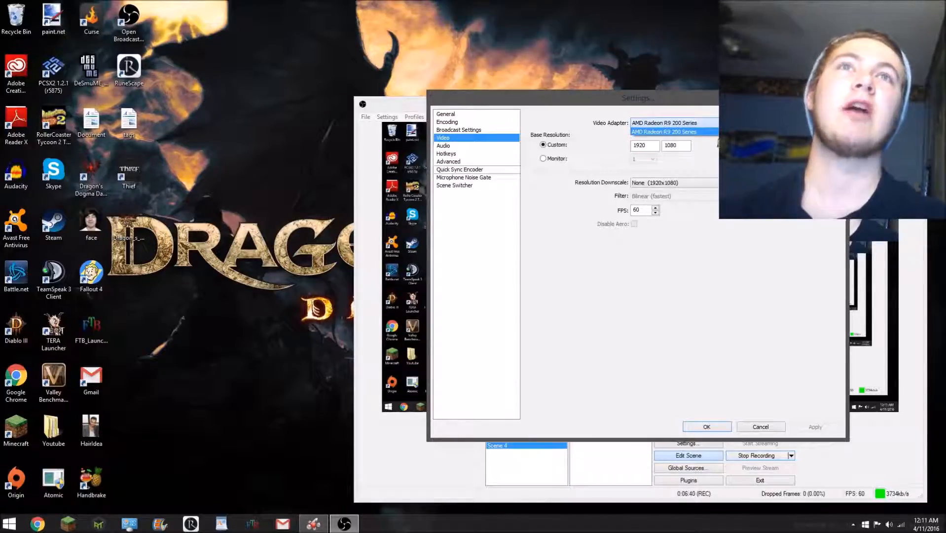
left_click(710, 132)
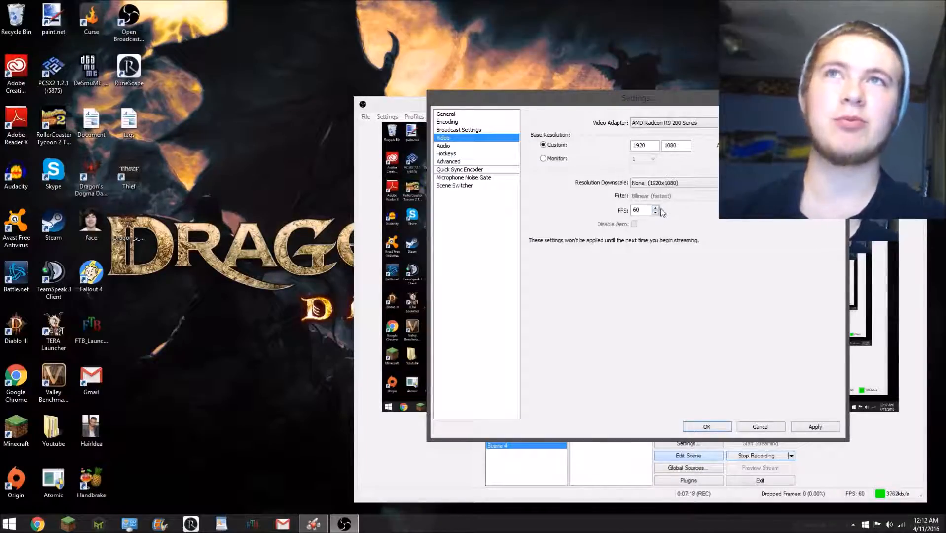
left_click(443, 146)
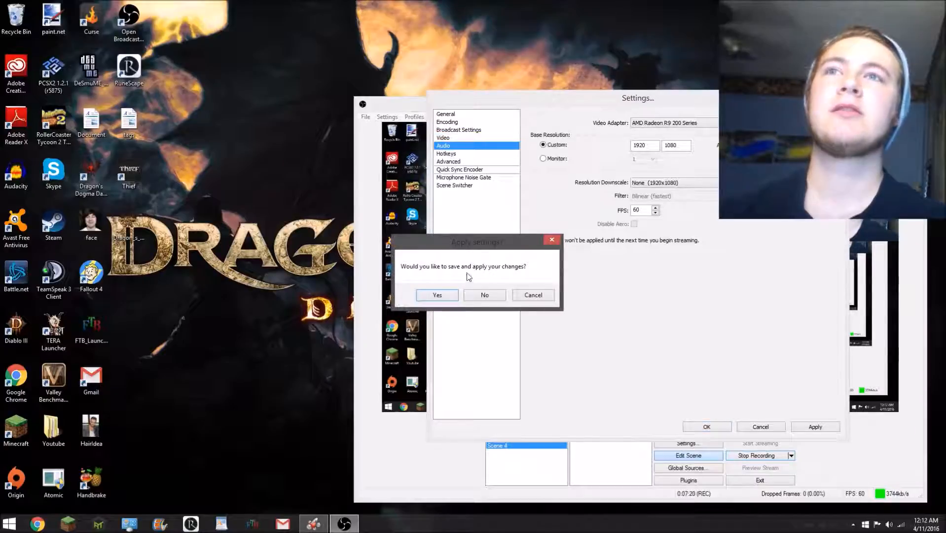
left_click(444, 294)
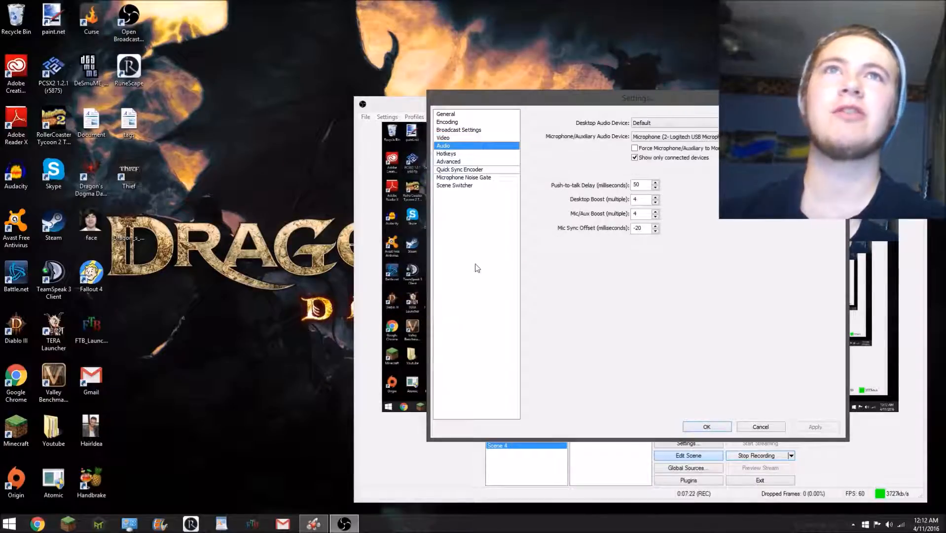
Review the available desktop audio devices and the hotkey assignments for audio and broadcasting.
left_click(701, 124)
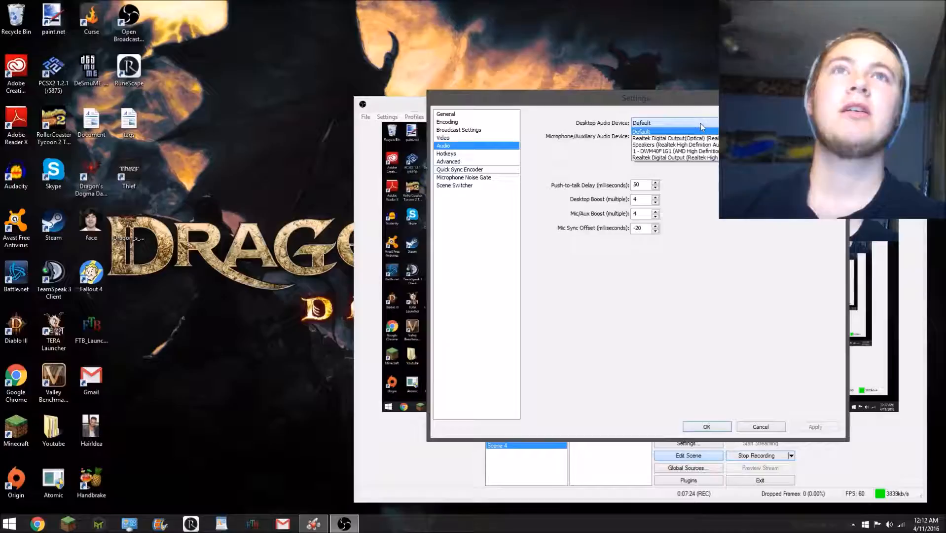
left_click(701, 124)
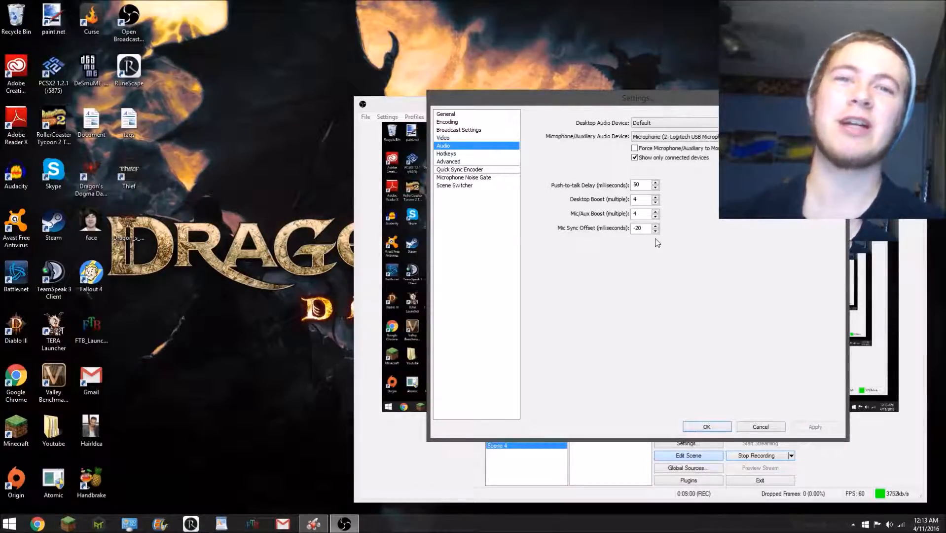
left_click(462, 154)
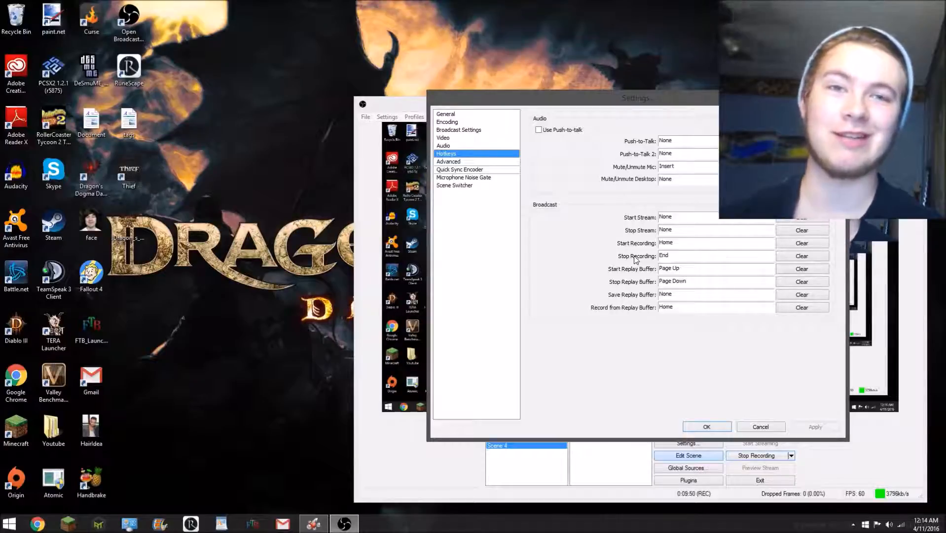
Review the advanced settings, including the encoding profile options with main kept selected, and the Quick Sync Encoder settings.
left_click(442, 163)
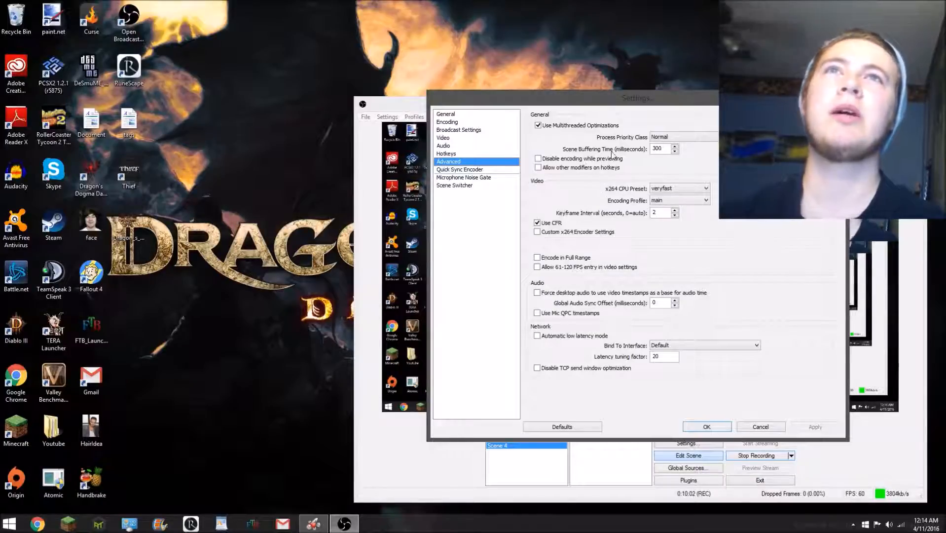
left_click(670, 200)
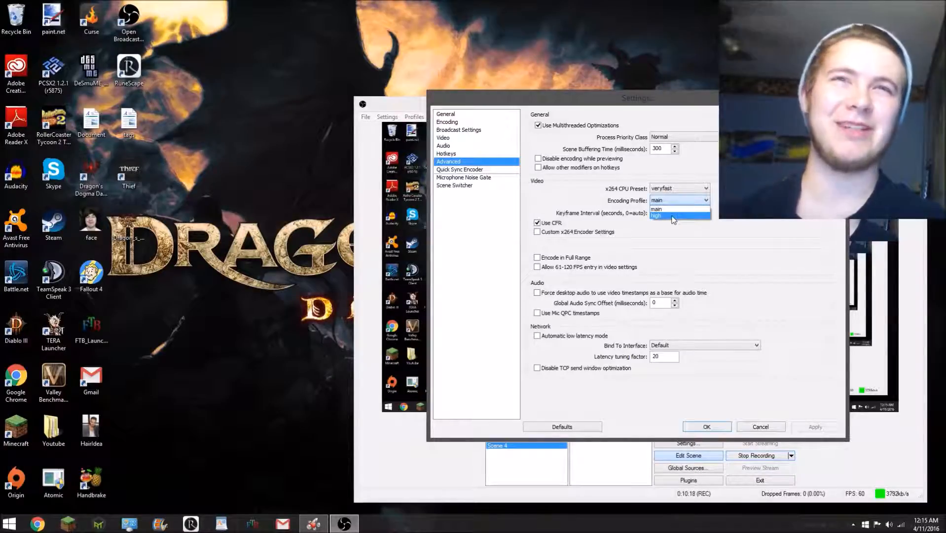
left_click(671, 209)
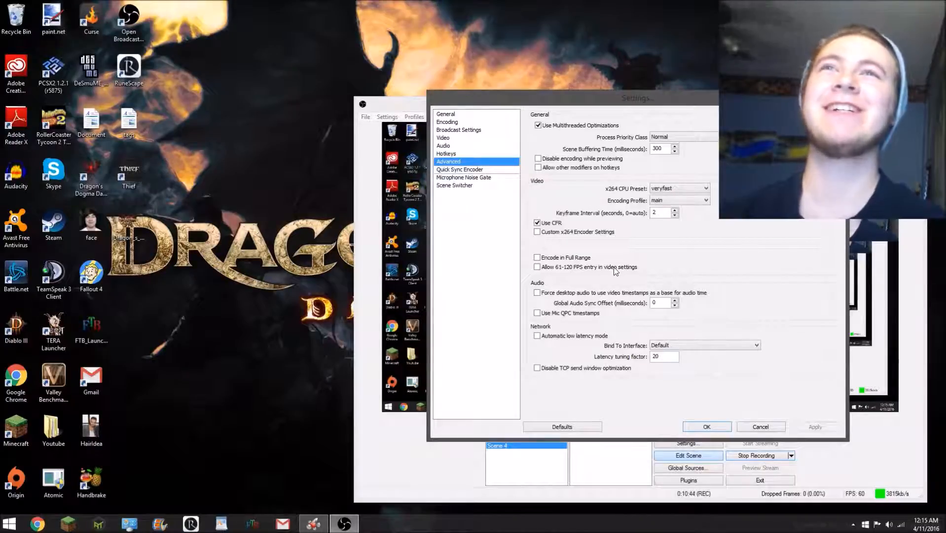
left_click(479, 170)
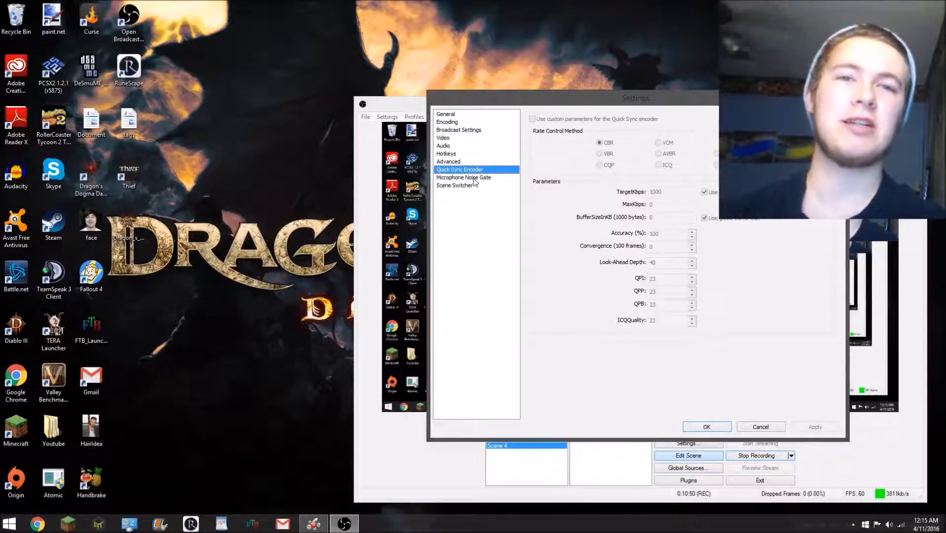
Set the microphone noise gate's open threshold to -41 dB and close threshold to -6 dB, saving the changes when switching to Scene Switcher.
left_click(475, 178)
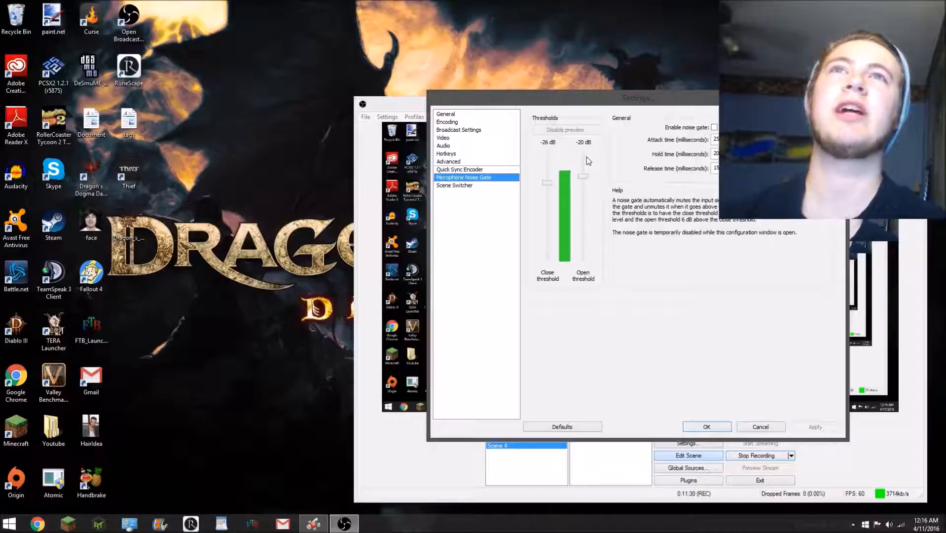
left_click_drag(583, 176, 583, 215)
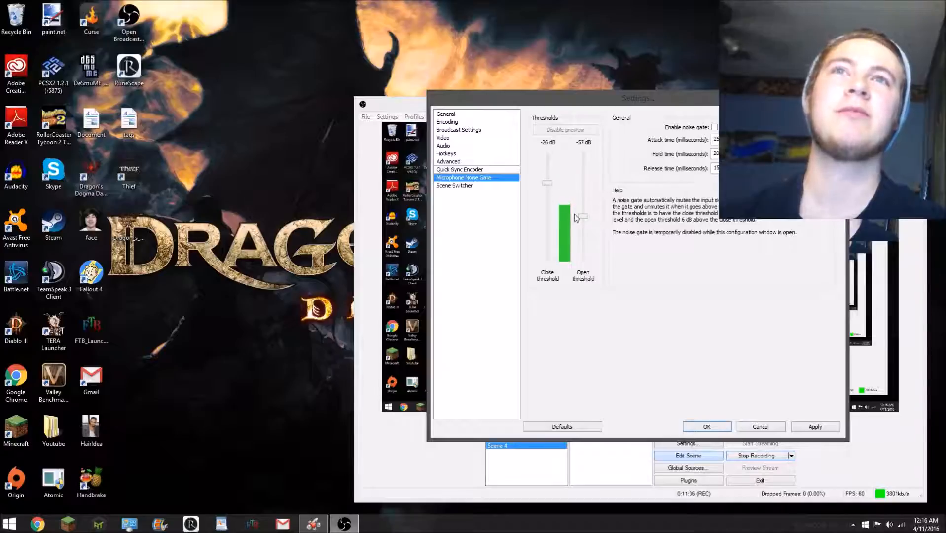
left_click_drag(586, 215, 591, 195)
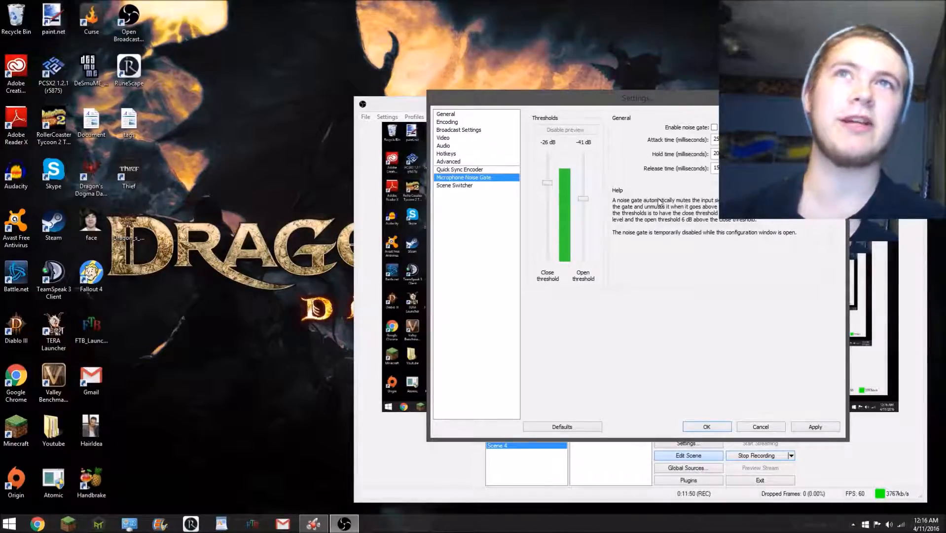
left_click_drag(546, 188, 548, 161)
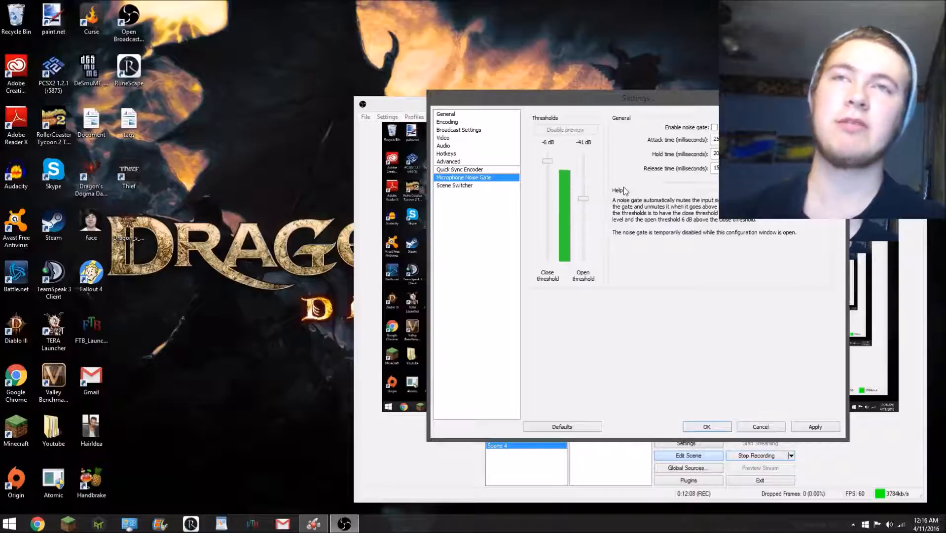
left_click(486, 185)
left_click(438, 294)
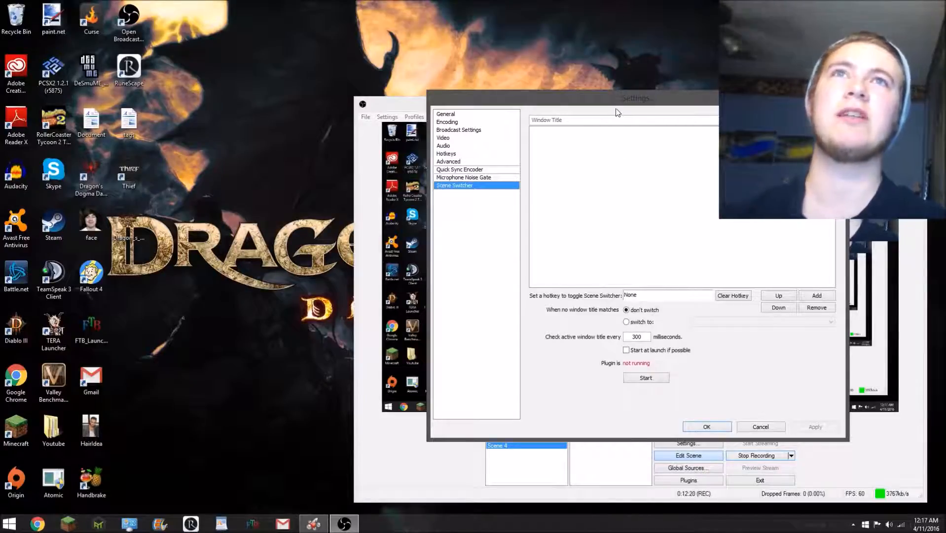
Accept and close the settings, and move the main program window off the recorded desktop.
left_click_drag(623, 99, 624, 78)
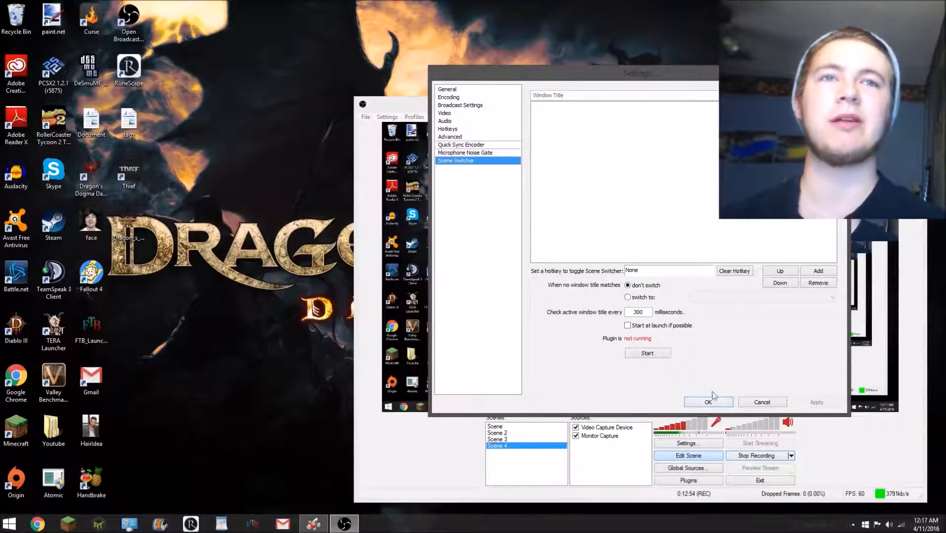
left_click(720, 402)
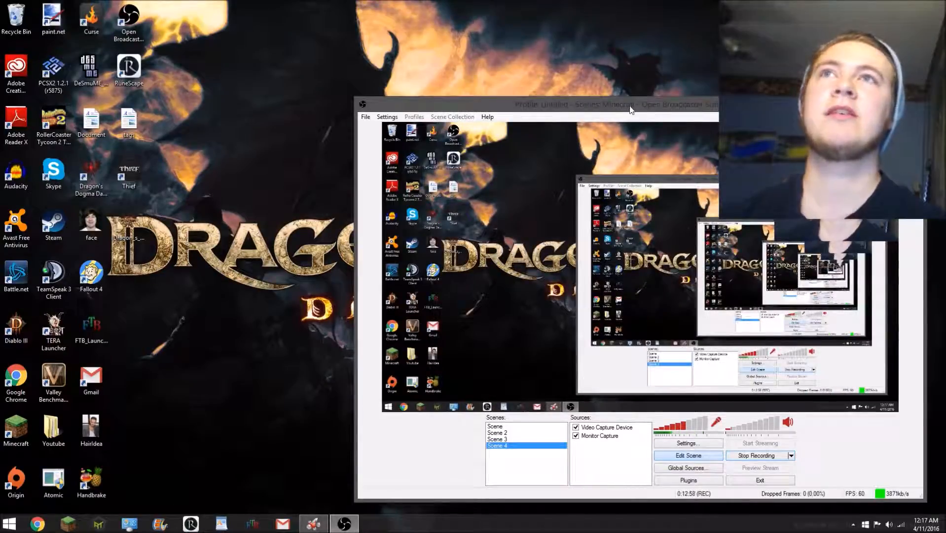
left_click_drag(624, 112, 945, 114)
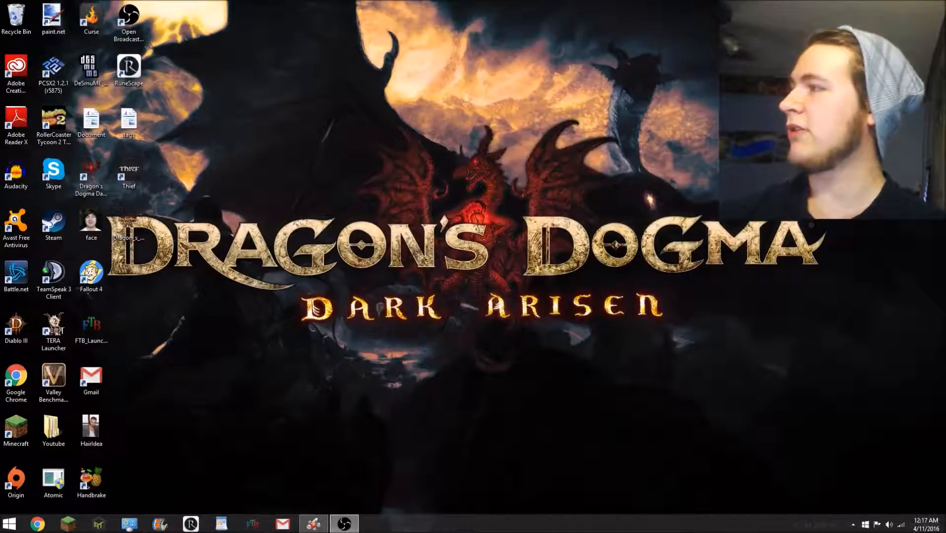